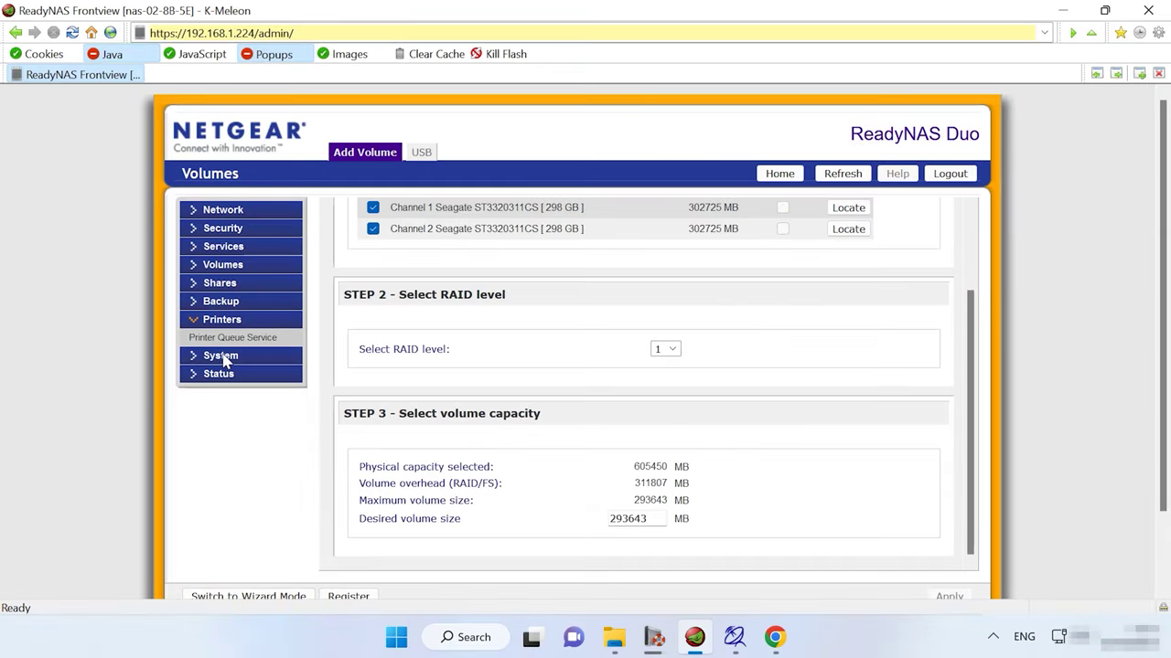
# Factory-reset the ReadyNAS Duo from System > Update, confirming with the word FACTORY
pyautogui.click(222, 357)
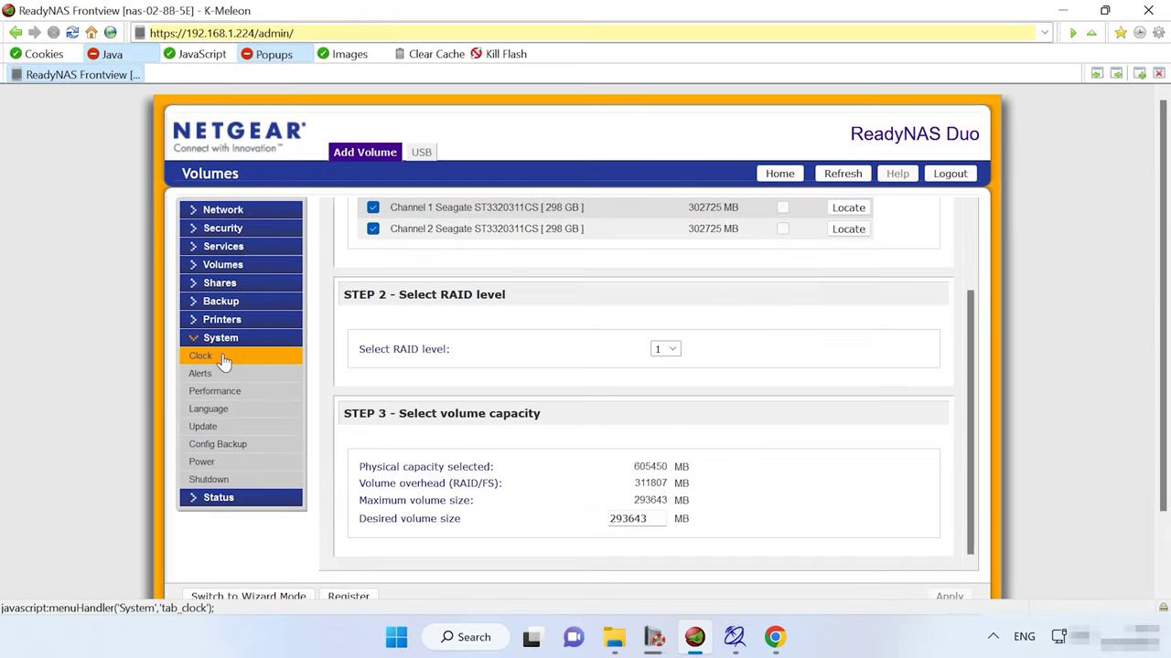
pyautogui.click(243, 430)
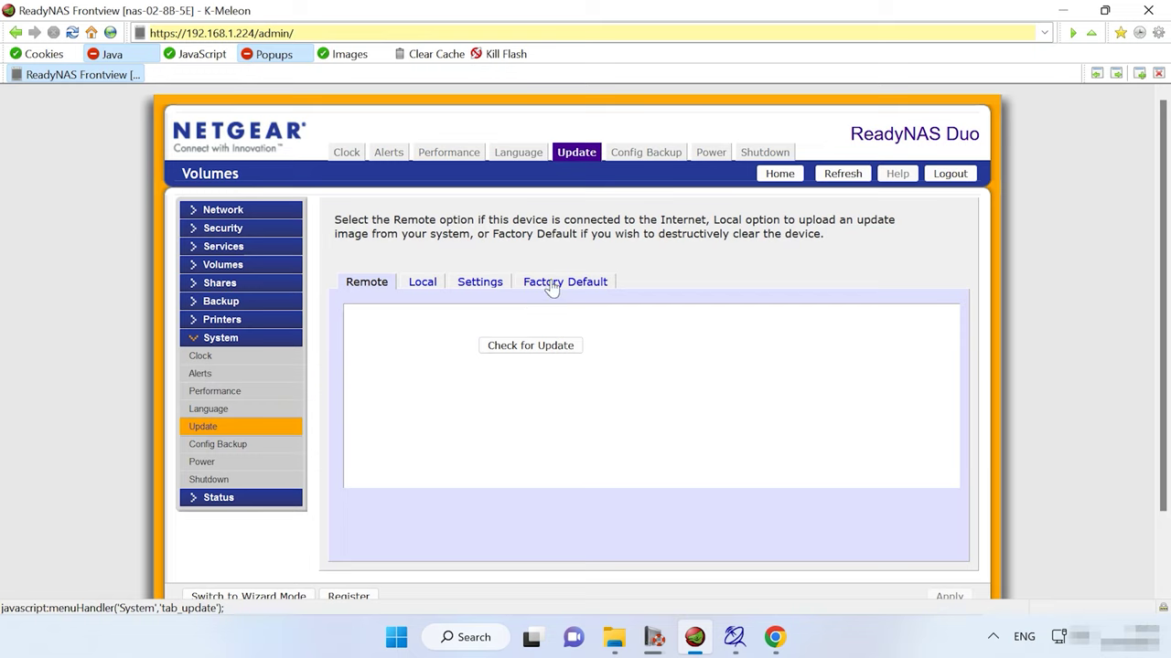
pyautogui.click(552, 283)
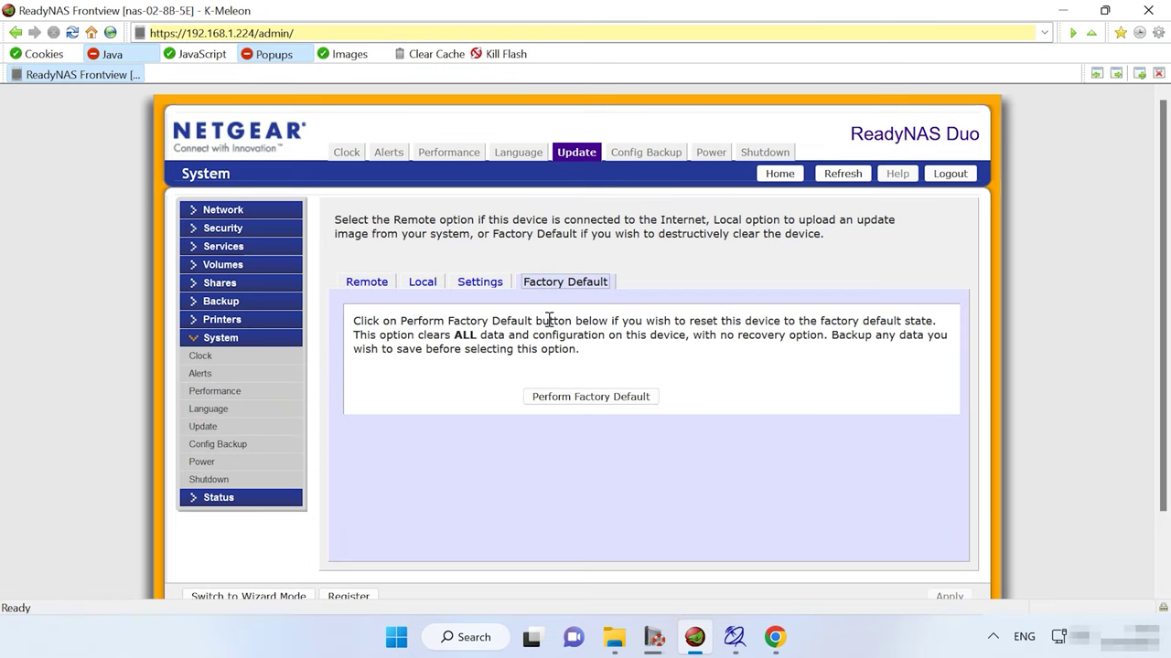
pyautogui.click(591, 397)
pyautogui.click(557, 330)
pyautogui.write('FACTORY')
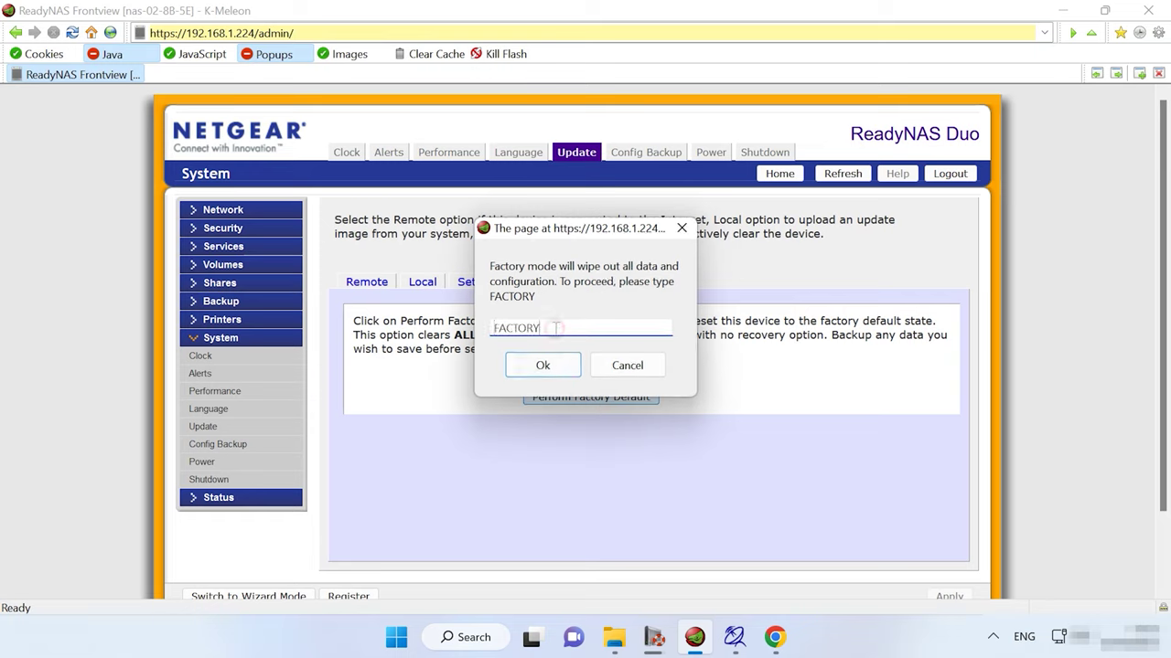
pyautogui.click(543, 367)
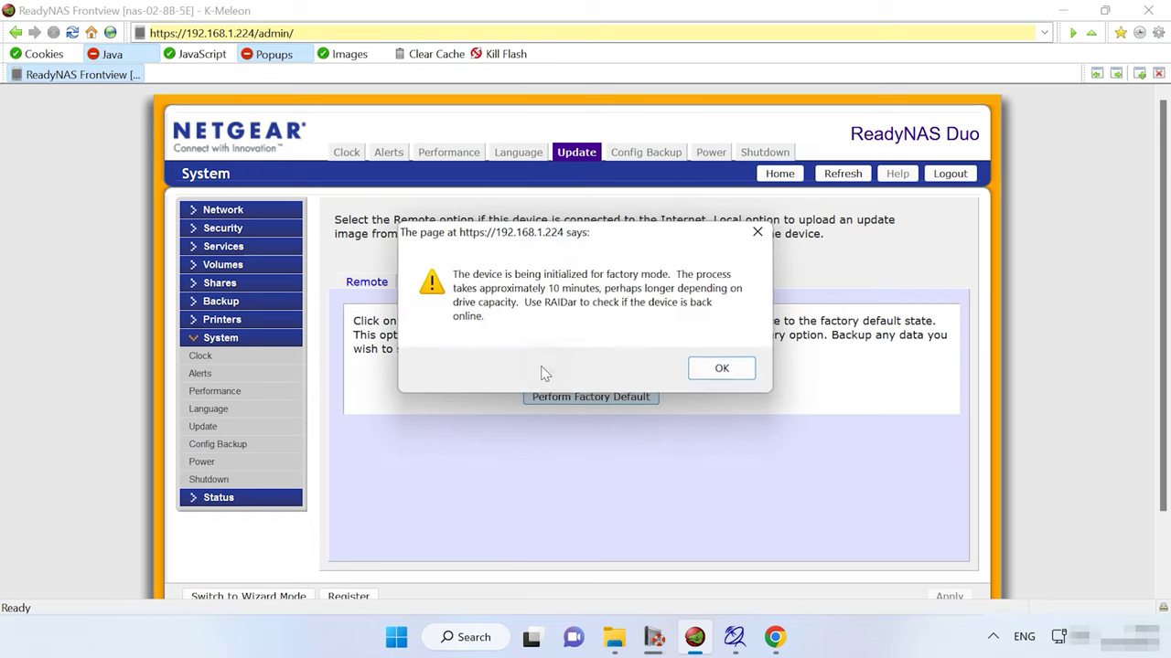
pyautogui.click(722, 371)
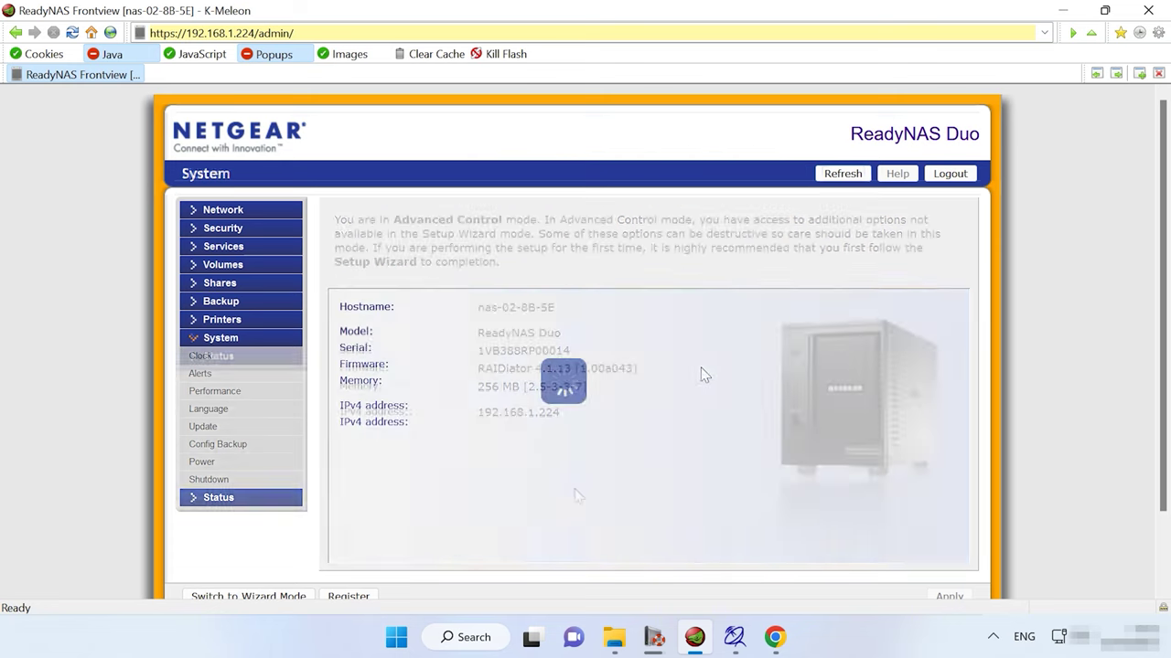
pyautogui.click(734, 638)
# Select the ReadyNAS Duo in RAIDar and create a Flexible (Flex-RAID) volume at RAID level 1
pyautogui.click(124, 81)
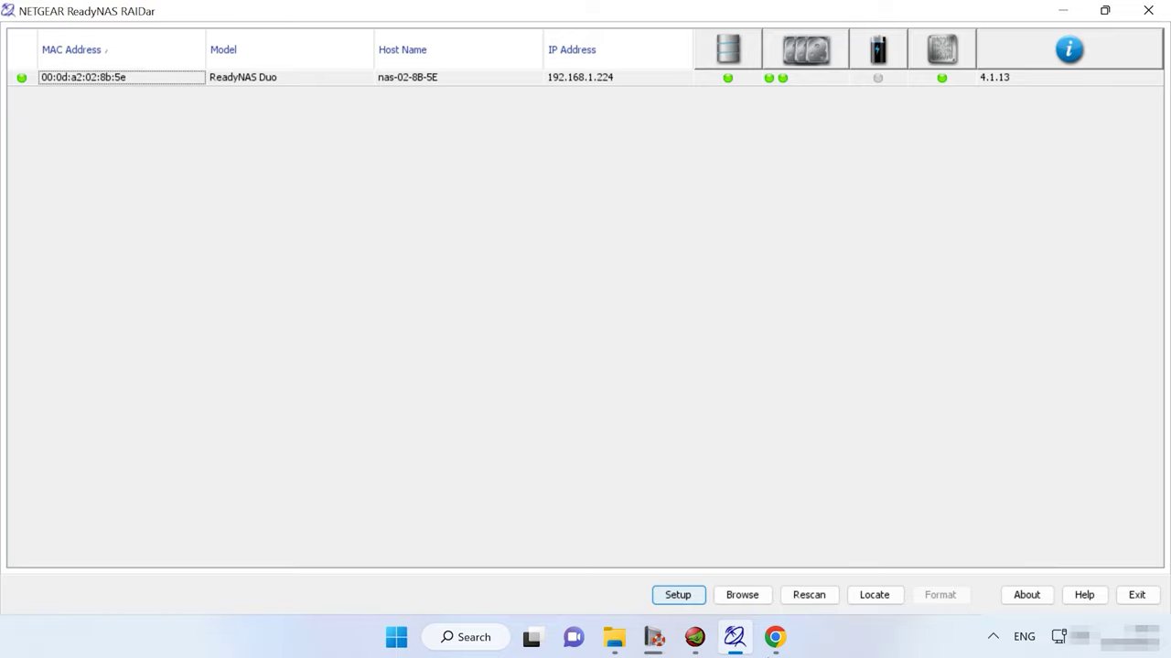
pyautogui.press('Return')
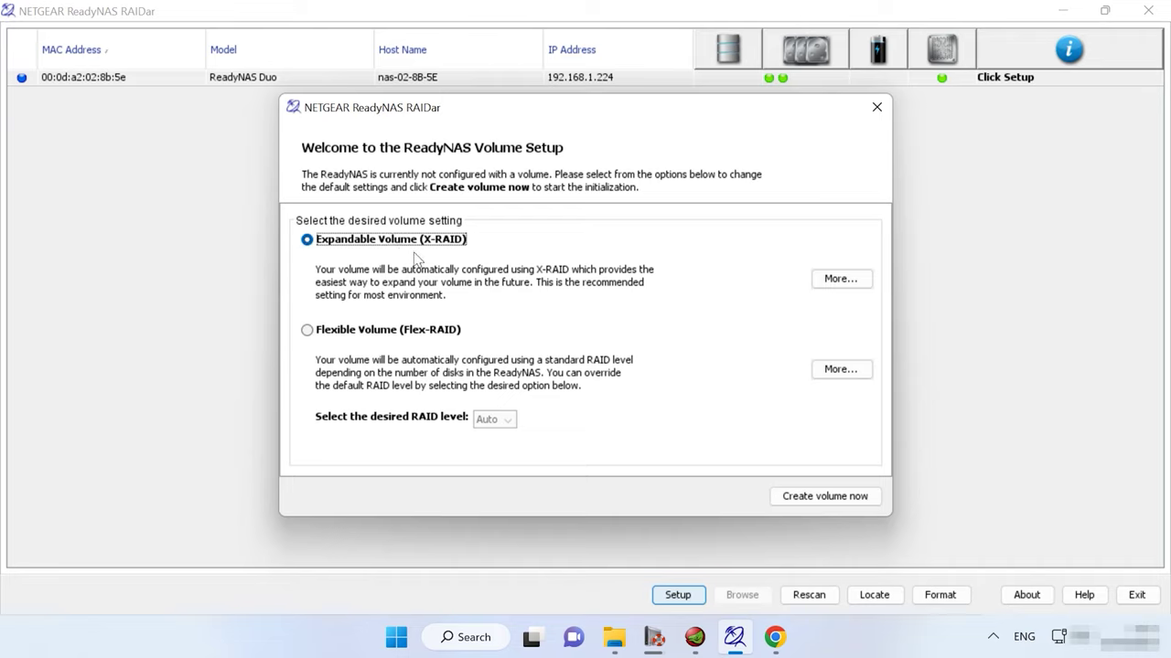
pyautogui.click(368, 331)
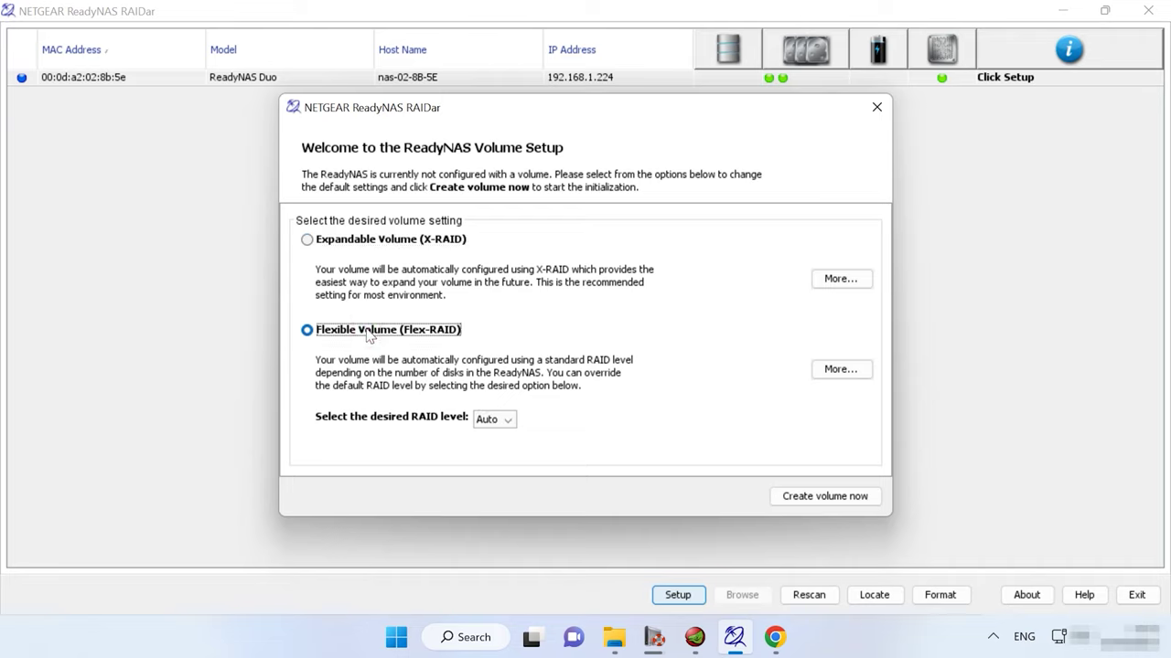
pyautogui.click(836, 504)
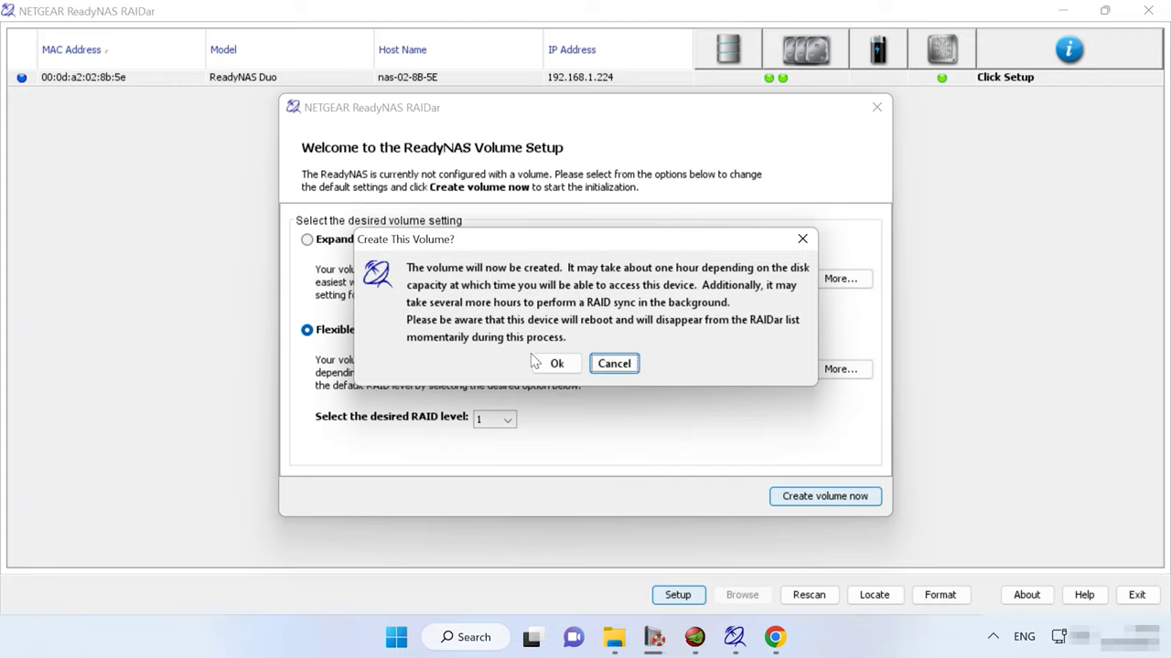
pyautogui.click(560, 367)
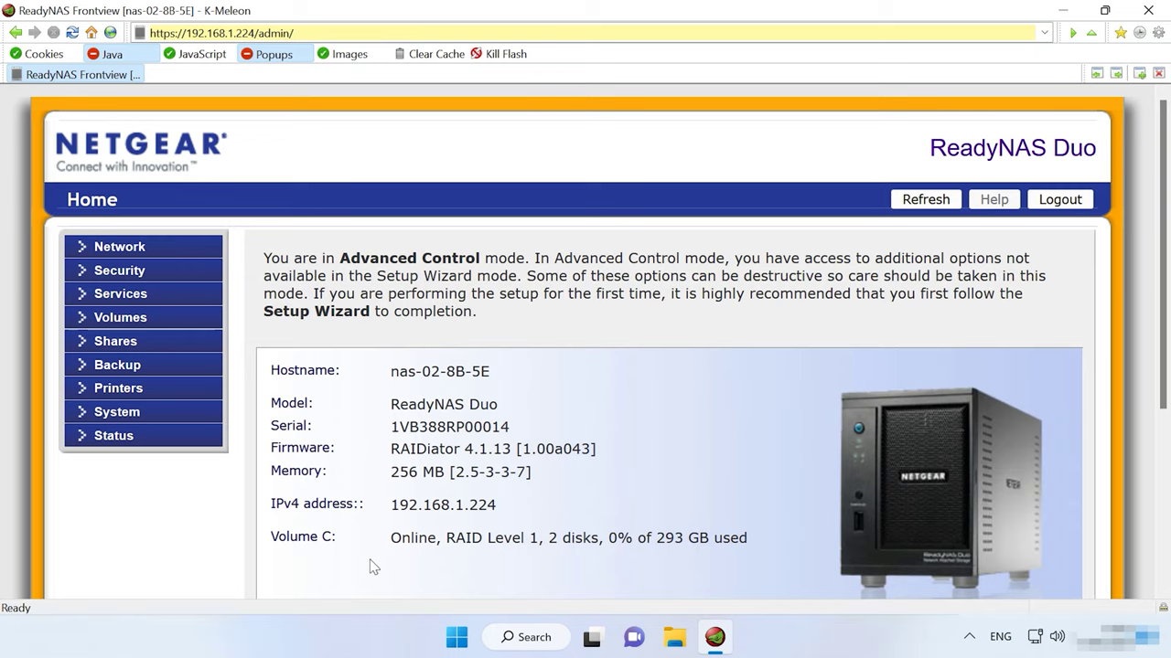
# Turn on FTP under Standard File Protocols, keeping port 21 and anonymous authentication, and apply
pyautogui.click(79, 297)
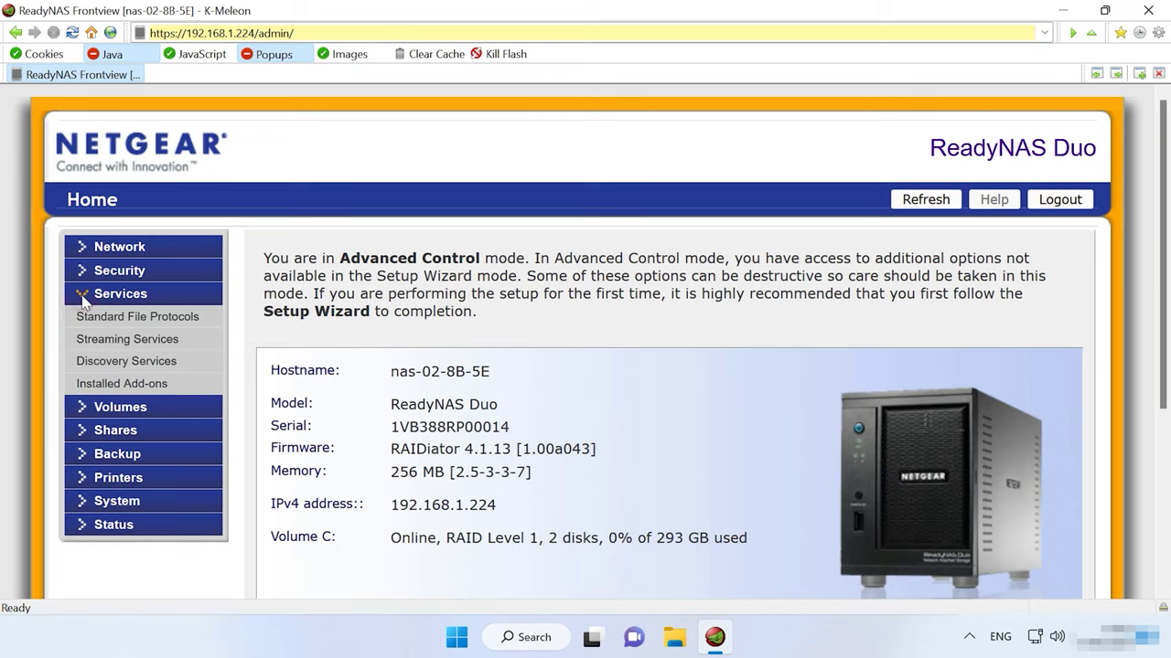
pyautogui.click(153, 322)
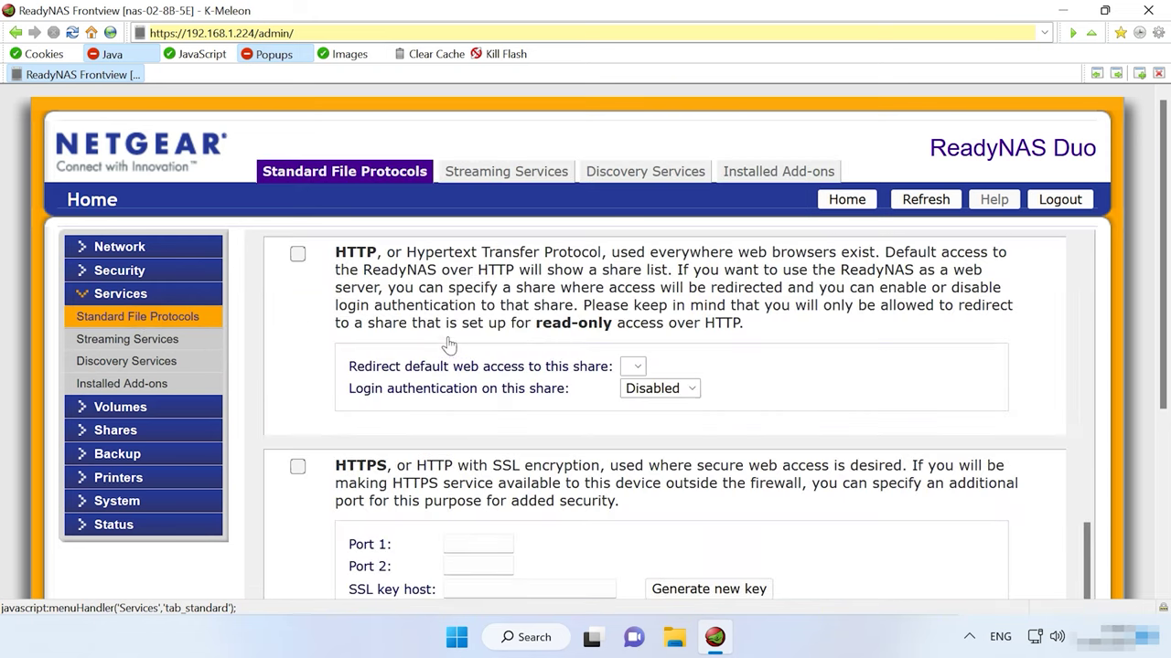
pyautogui.scroll(-3, 449, 340)
pyautogui.scroll(-3, 451, 341)
pyautogui.scroll(12, 450, 337)
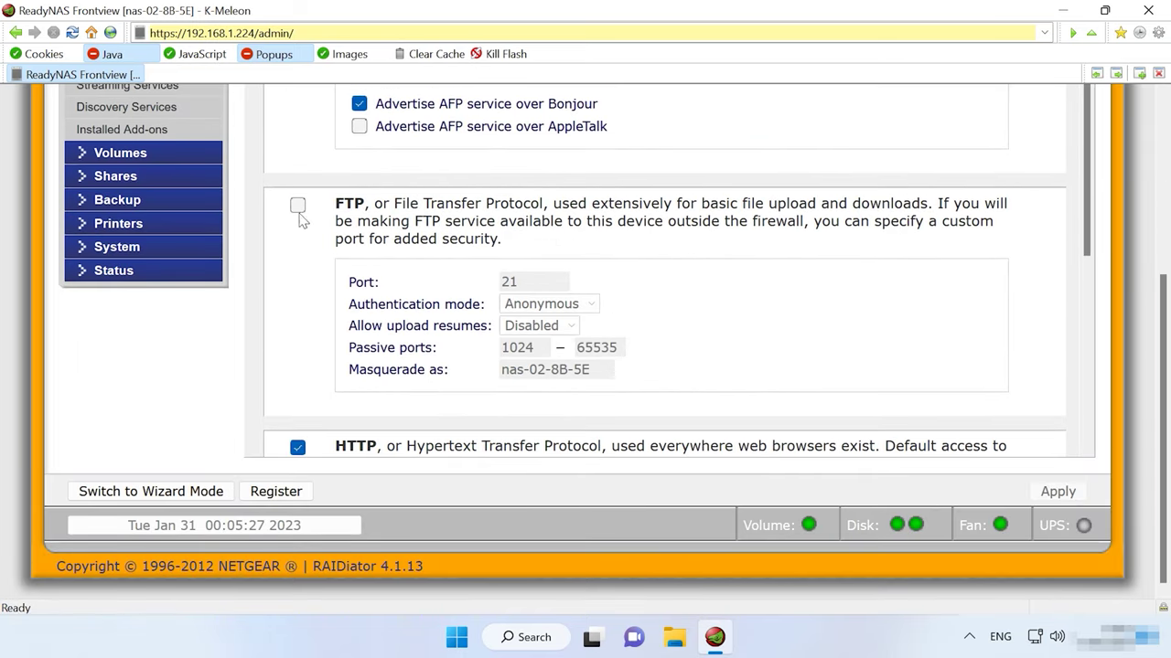
pyautogui.click(297, 206)
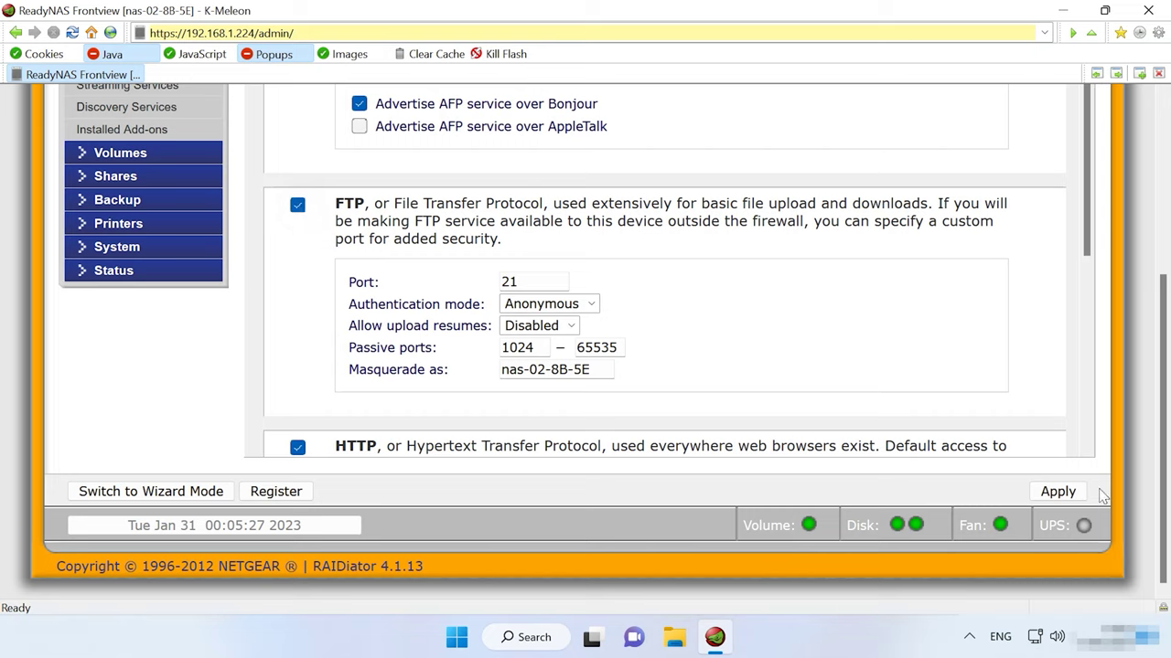
pyautogui.click(1055, 498)
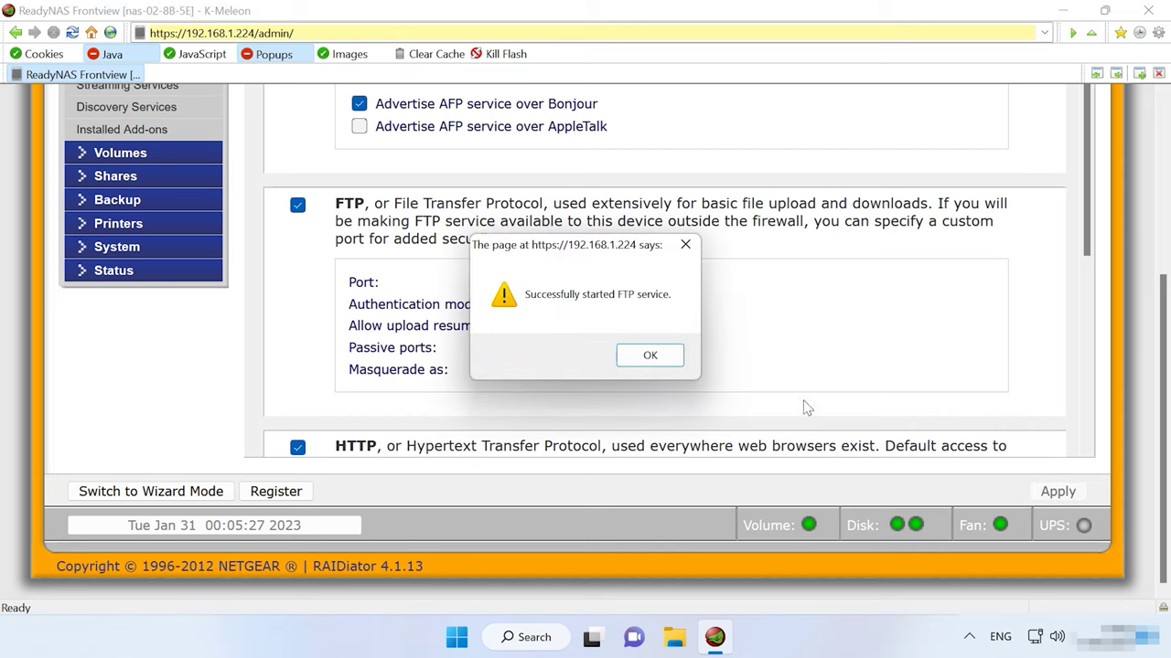
pyautogui.click(638, 360)
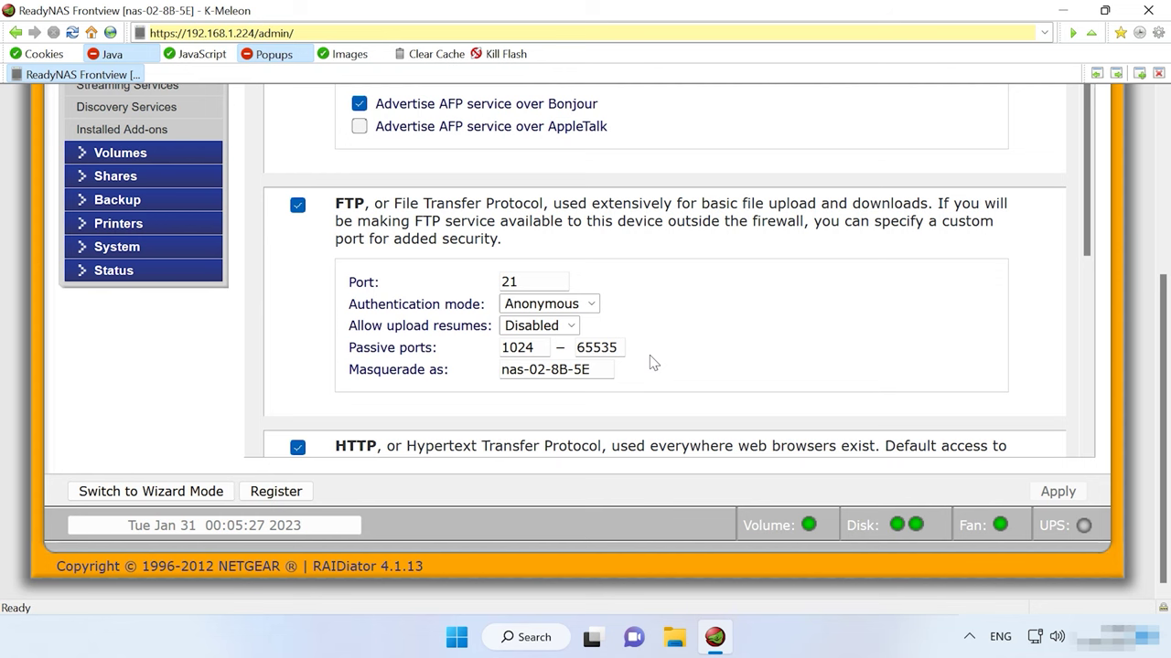
pyautogui.scroll(2, 201, 356)
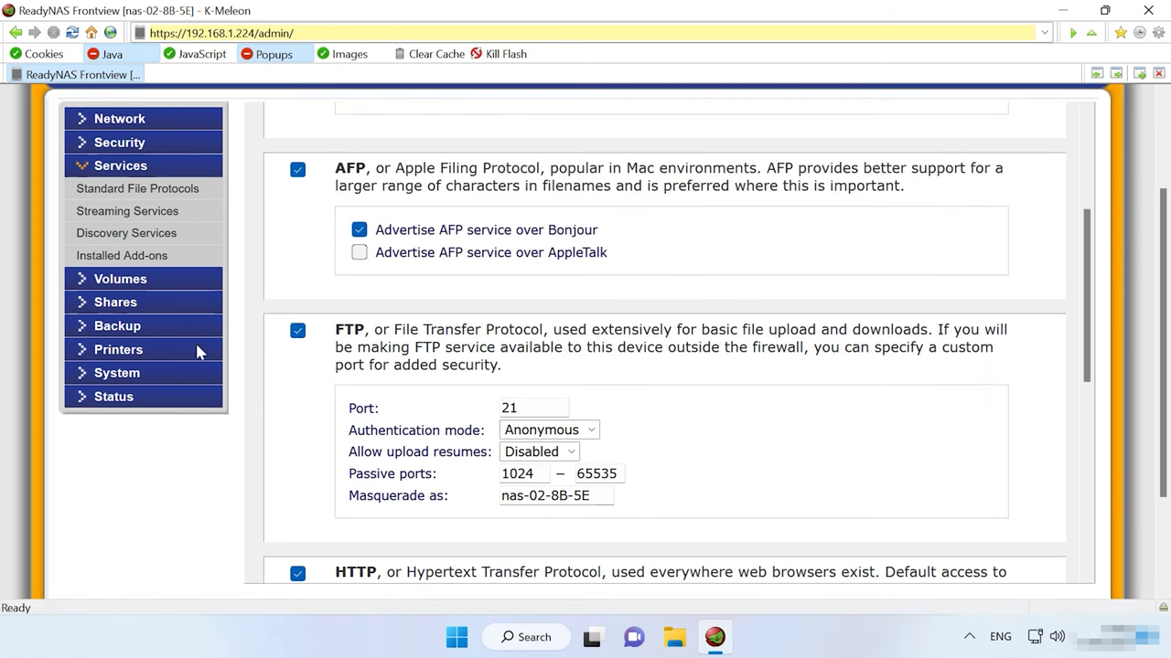
pyautogui.click(115, 302)
# Try adding a share named netdatagear, which is rejected because it already exists
pyautogui.click(125, 237)
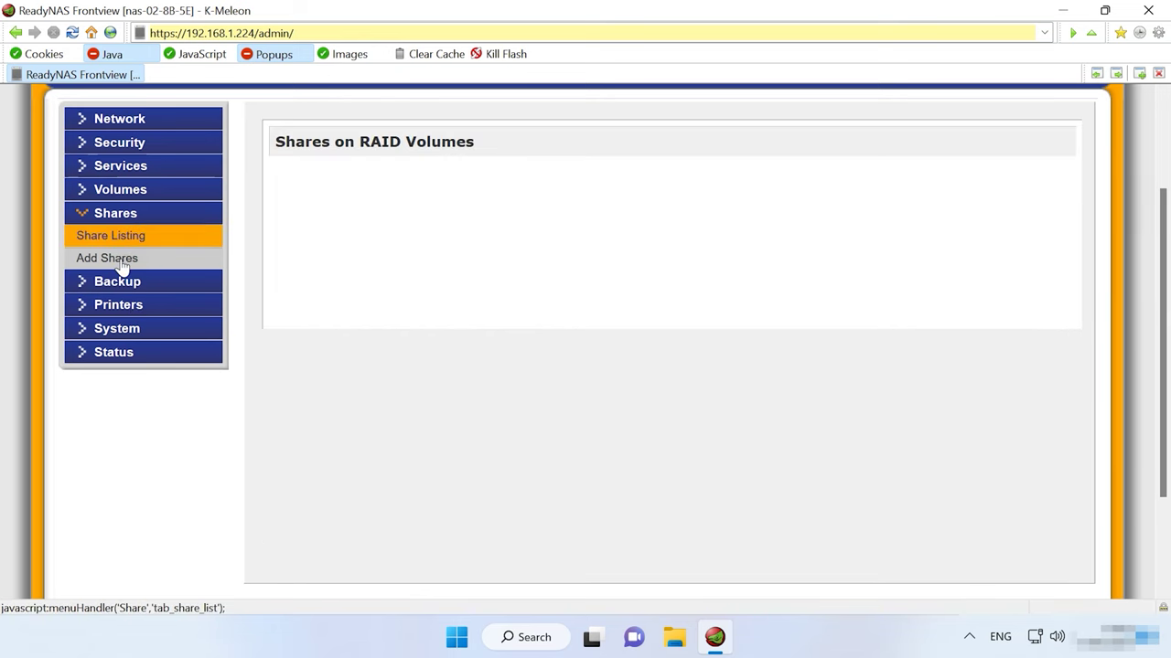
pyautogui.click(121, 262)
pyautogui.write('netdatagear')
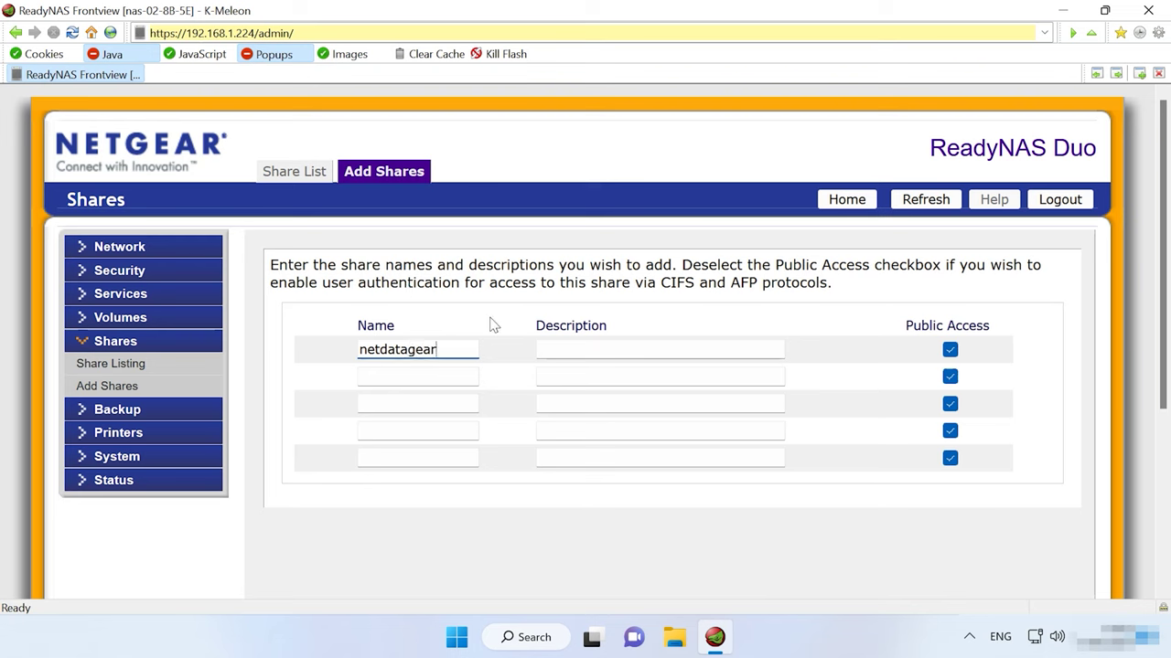
pyautogui.scroll(-5, 941, 470)
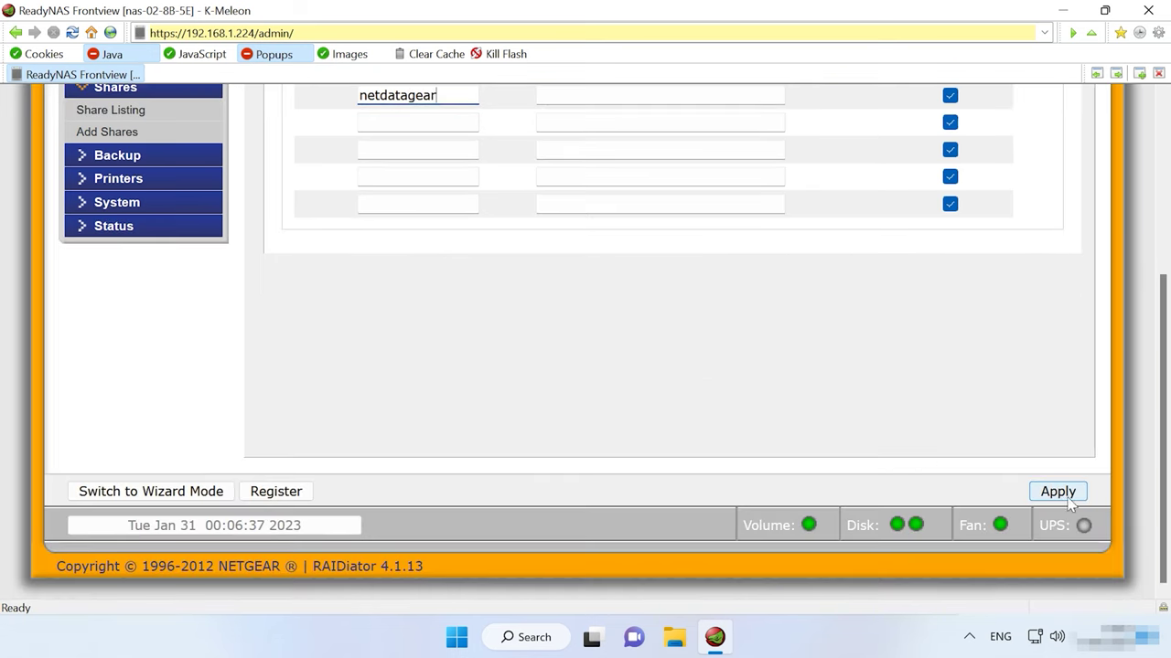
pyautogui.click(1058, 491)
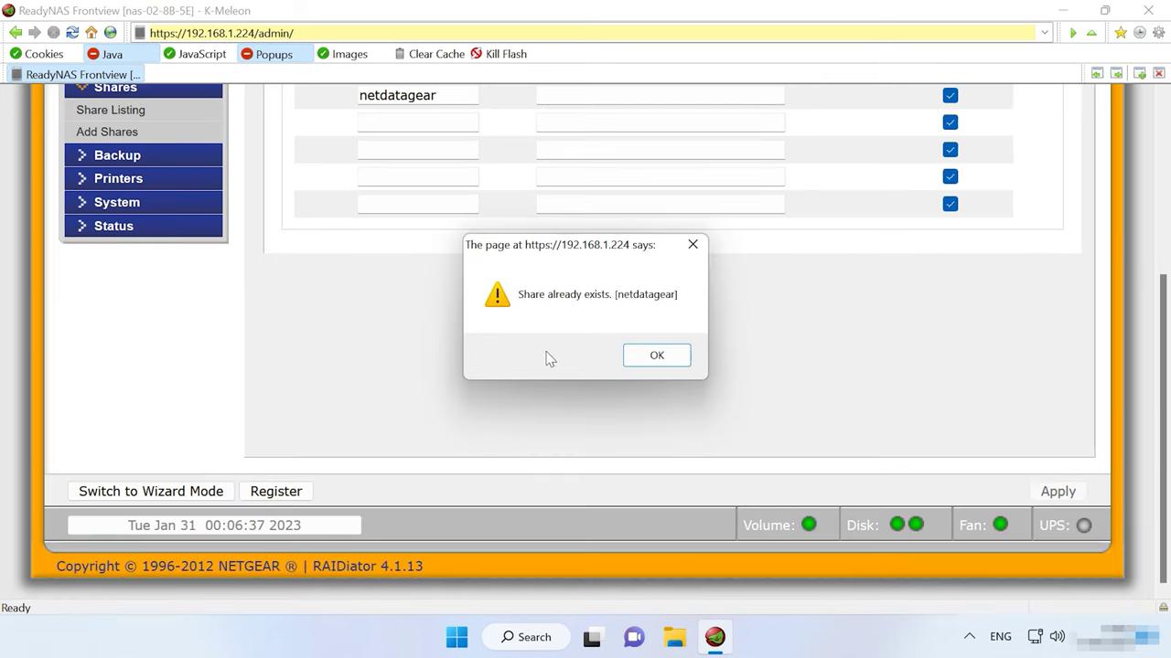
pyautogui.click(656, 356)
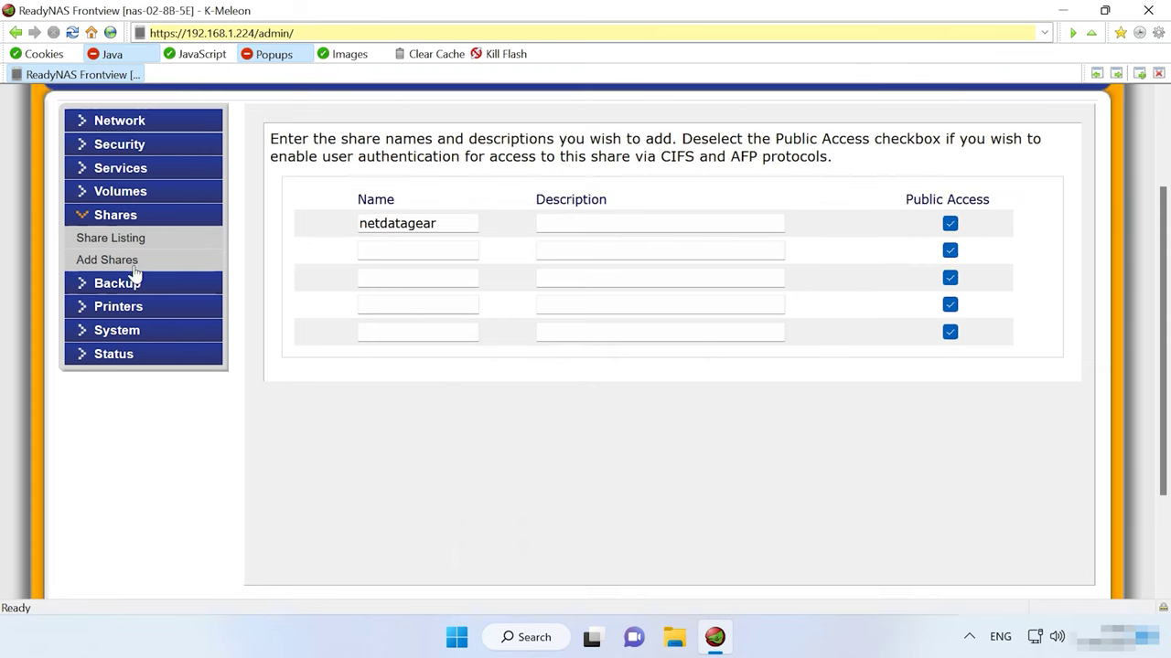
# Set the netdatagear share's FTP/S default access to Read/write and apply it
pyautogui.click(128, 119)
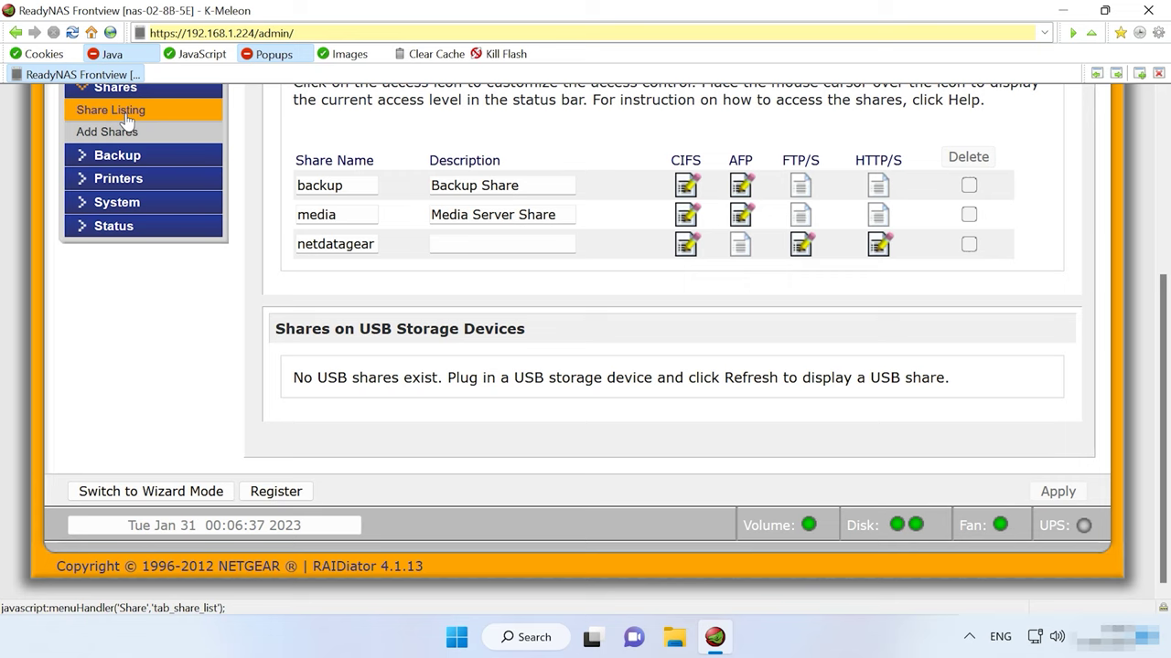
pyautogui.click(800, 247)
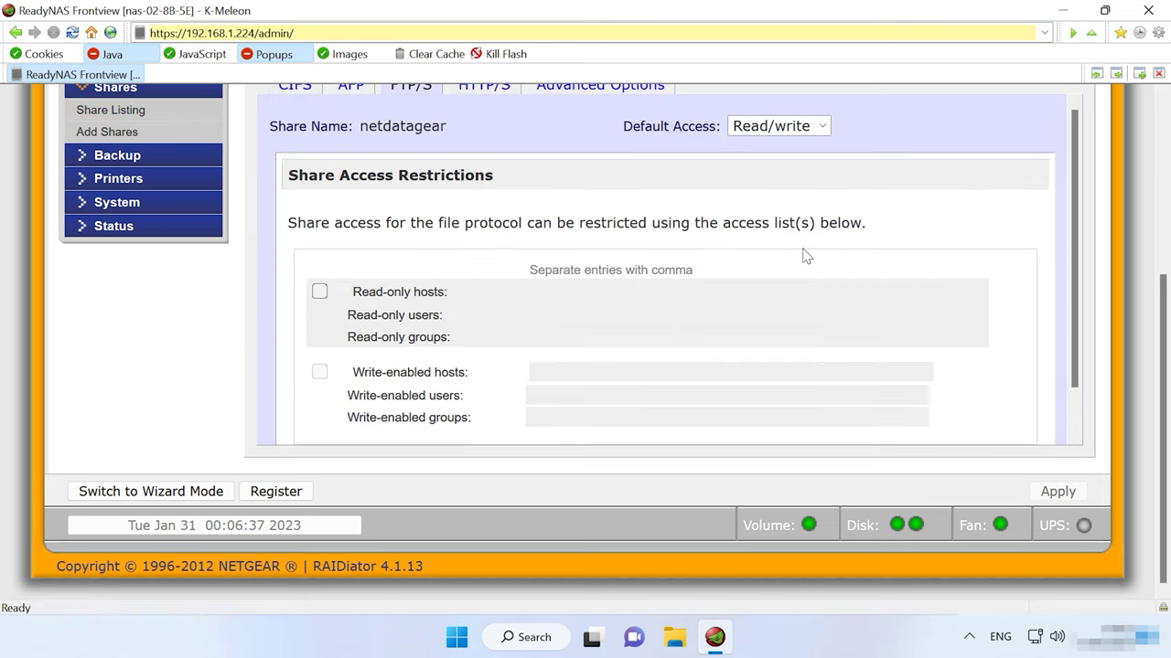
pyautogui.click(796, 128)
pyautogui.click(795, 147)
pyautogui.click(801, 134)
pyautogui.click(798, 164)
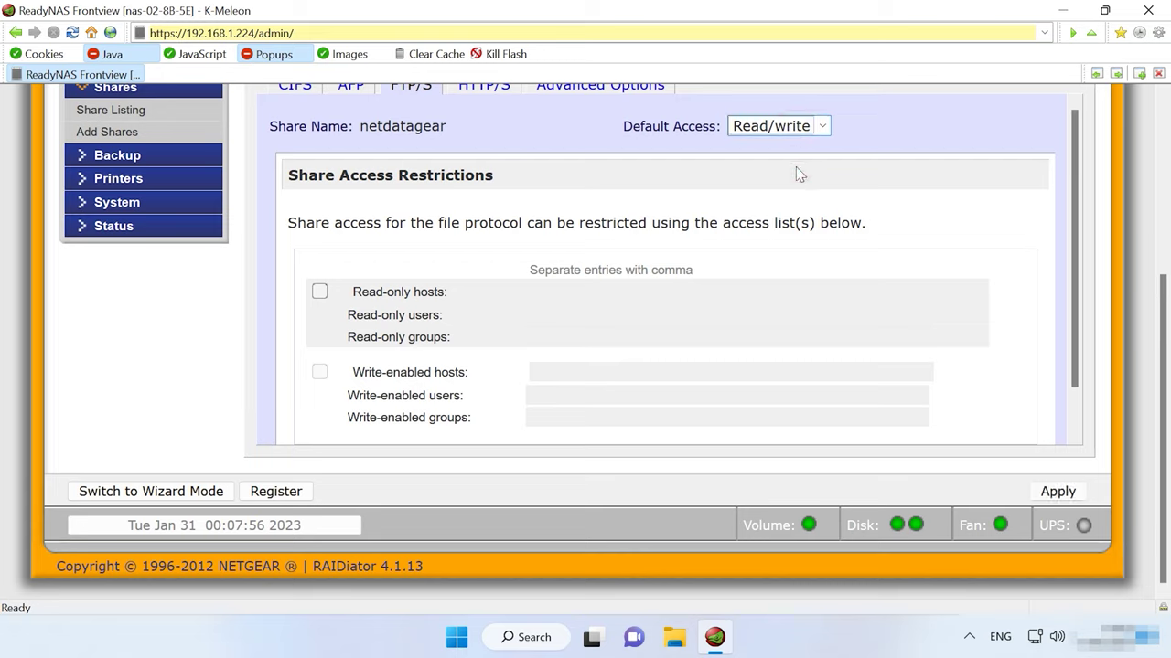
pyautogui.click(1058, 492)
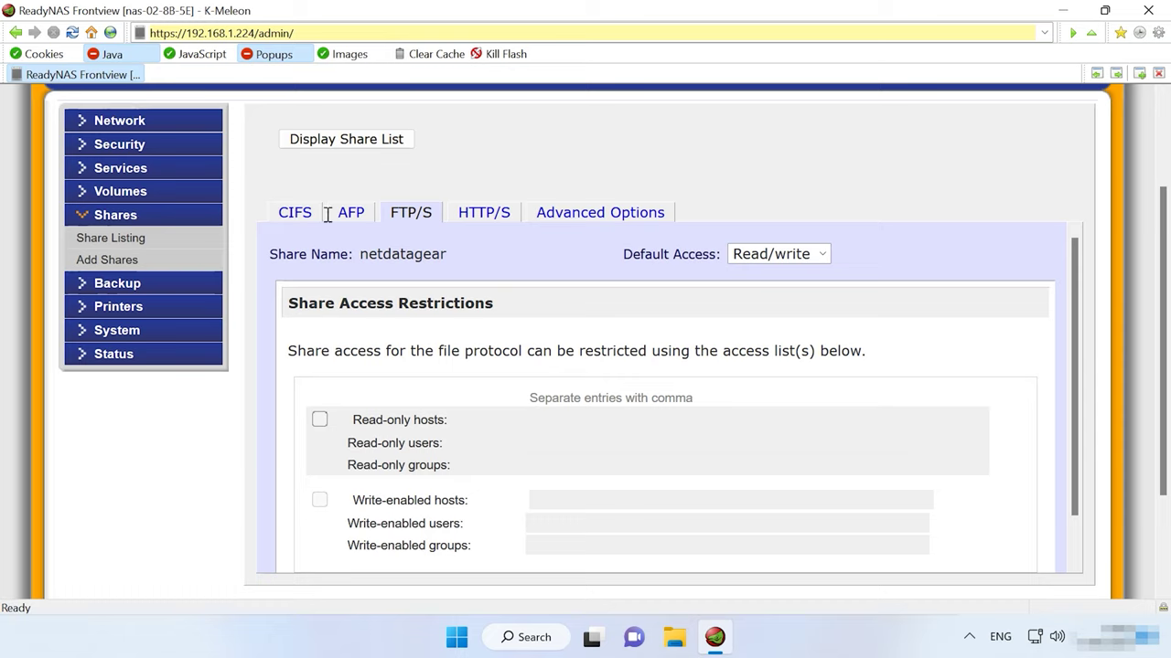
# Leave netdatagear's CIFS recycle bin enabled (10 days, 2000 MB) and reconnect FileZilla to the NAS
pyautogui.click(294, 216)
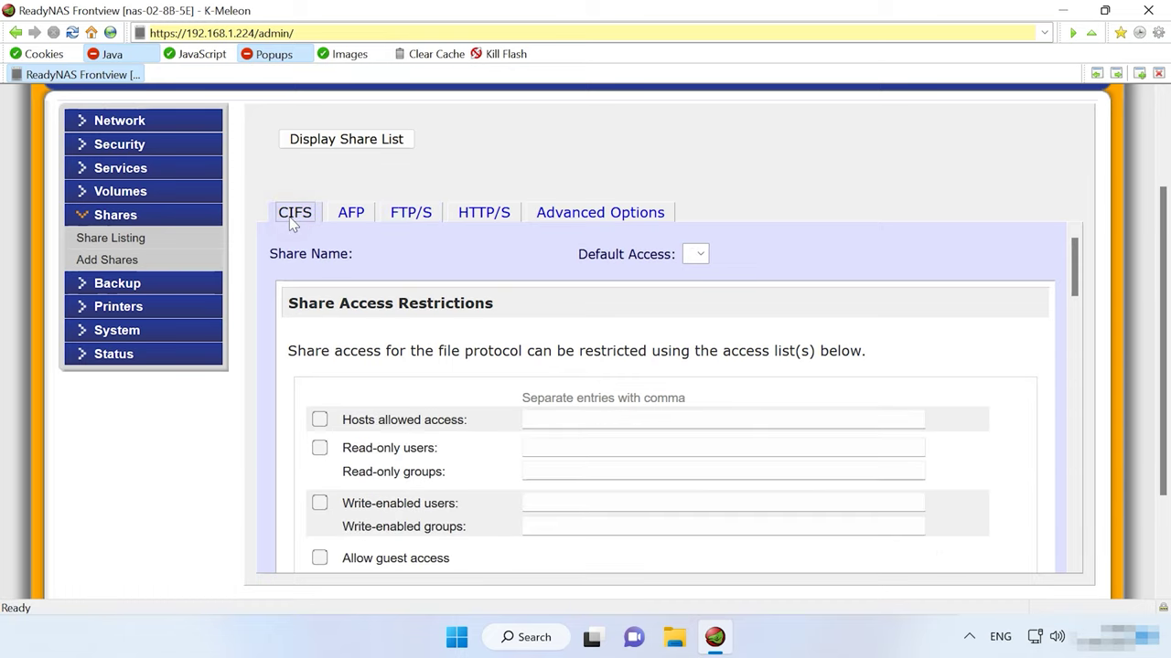
pyautogui.scroll(-5, 384, 370)
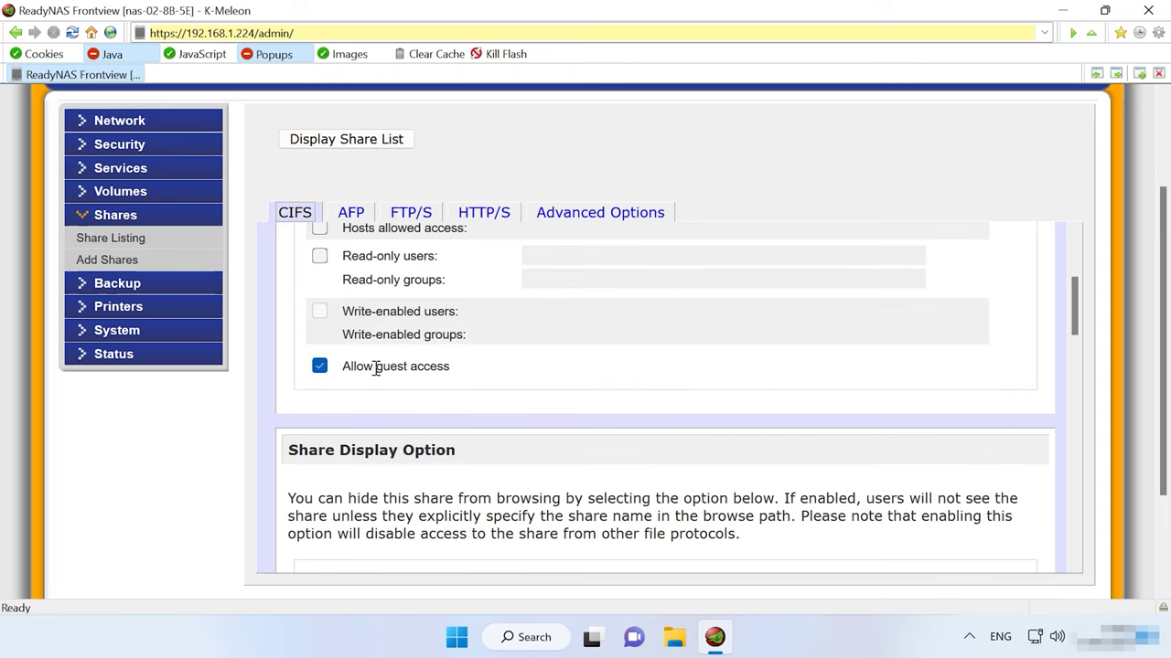
pyautogui.scroll(-3, 384, 379)
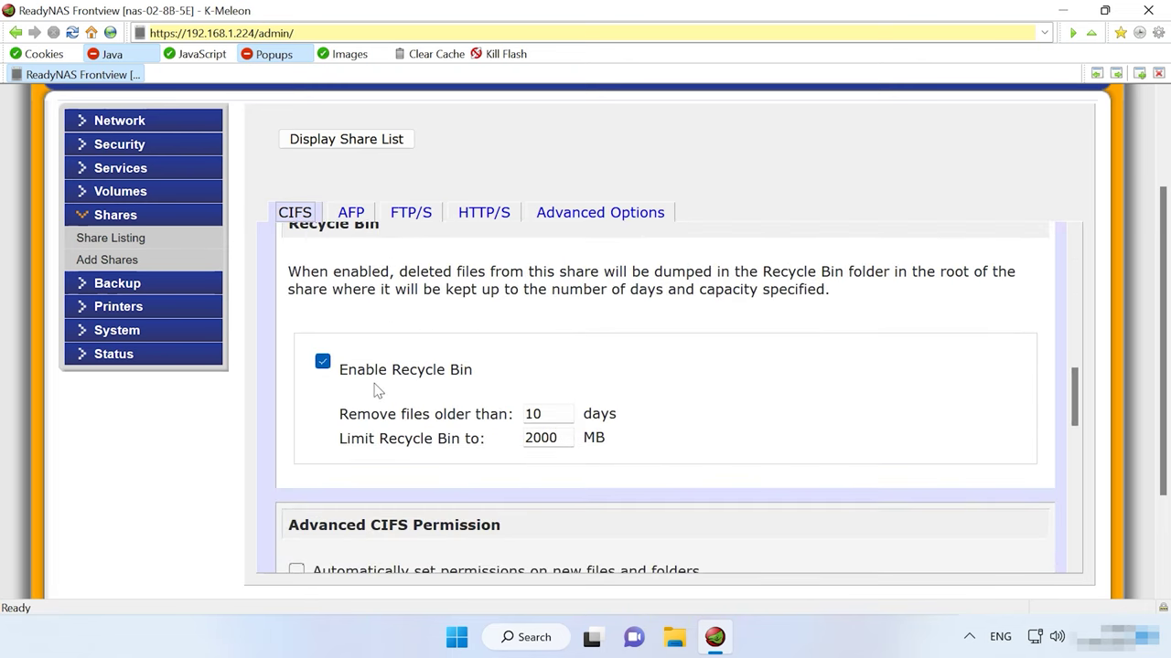
pyautogui.click(322, 362)
pyautogui.click(322, 362)
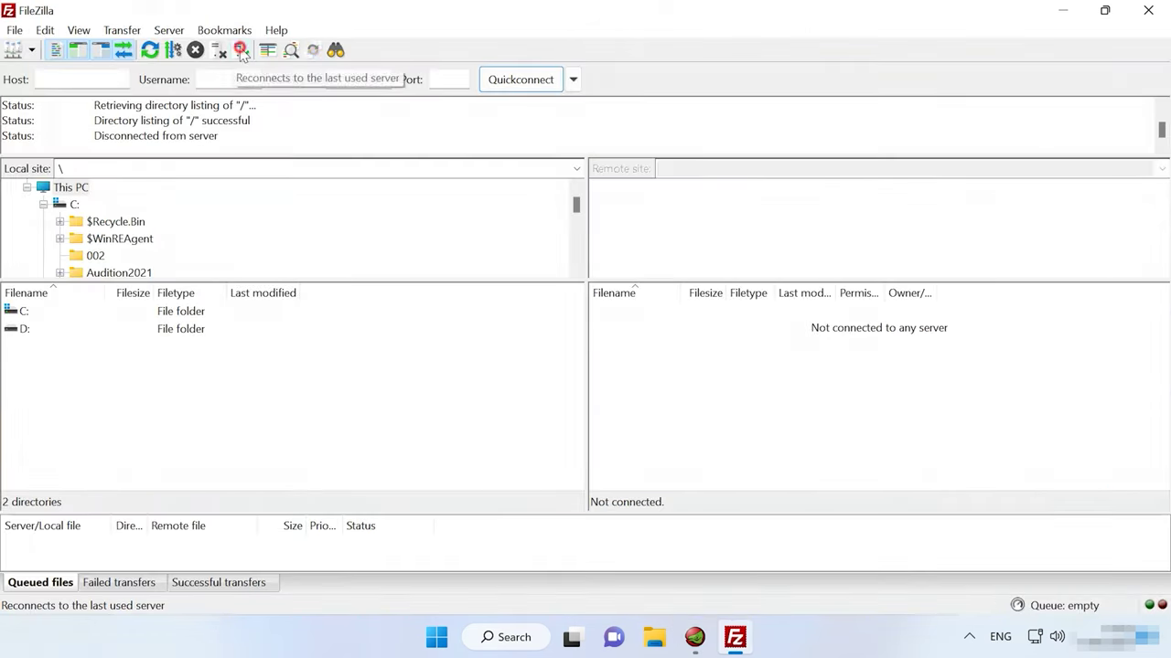
pyautogui.click(241, 50)
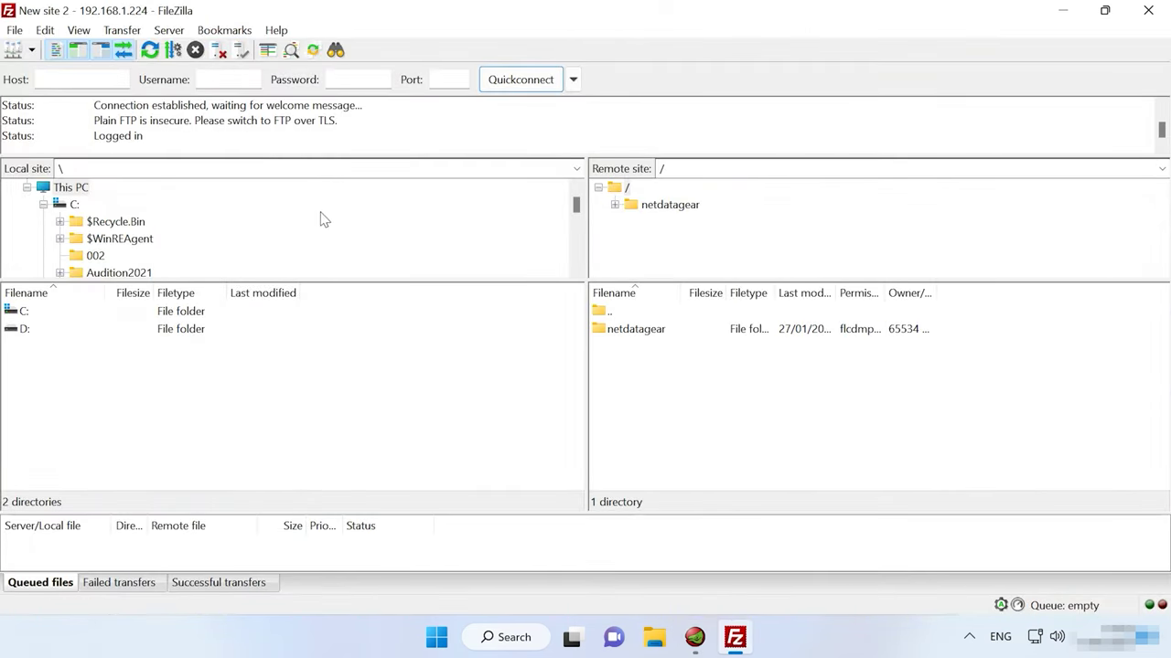
# Inspect the Car and look folders in netdatagear's Recycle Bin, then return to the share root
pyautogui.click(616, 205)
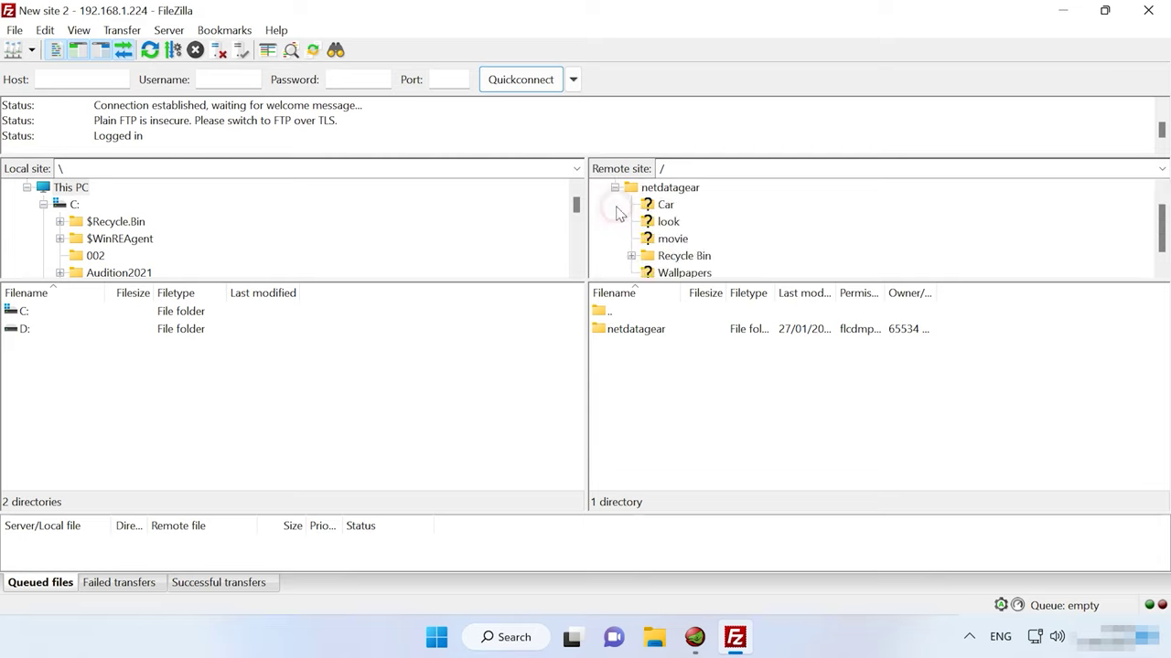
pyautogui.click(699, 263)
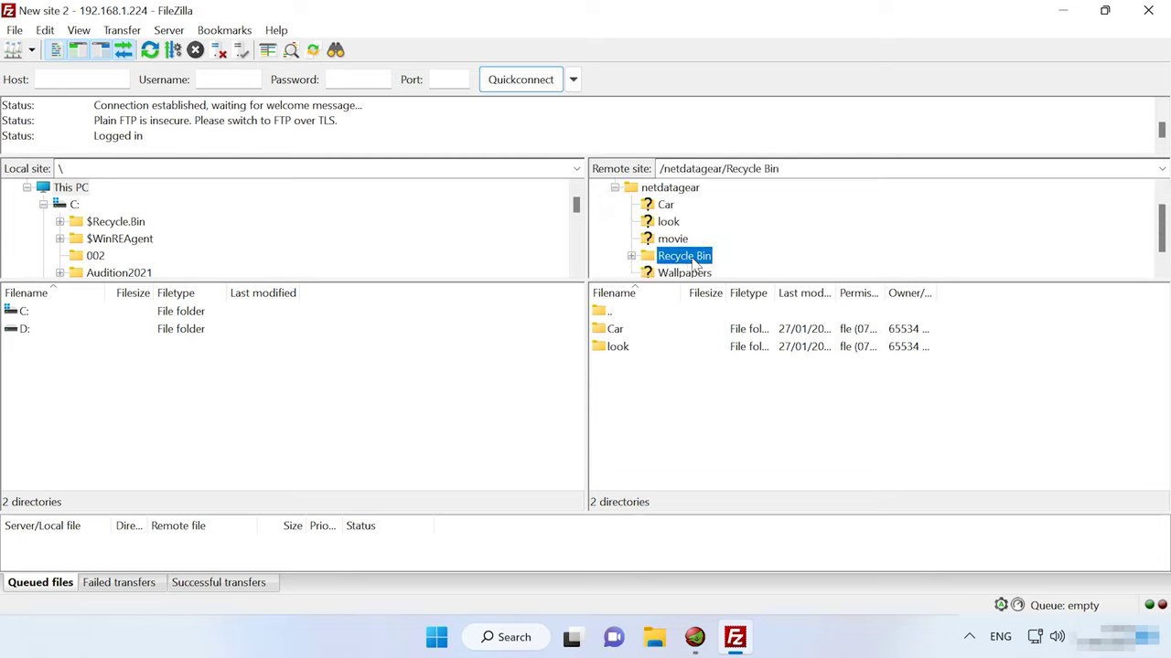
pyautogui.doubleClick(638, 340)
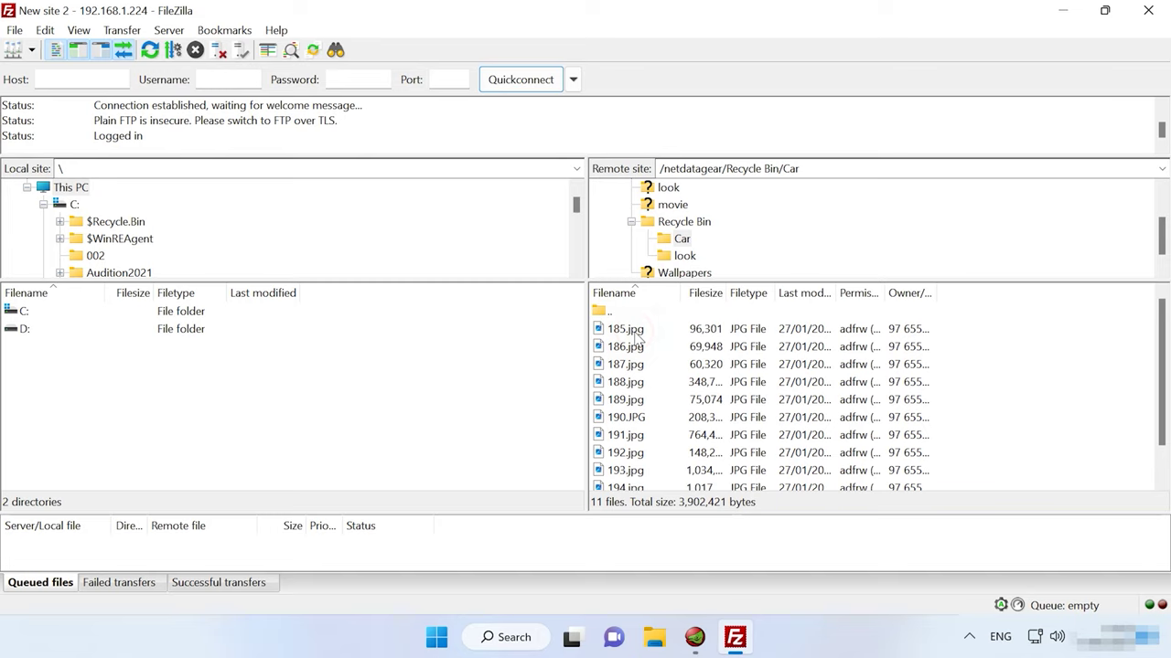
pyautogui.doubleClick(622, 312)
pyautogui.doubleClick(624, 346)
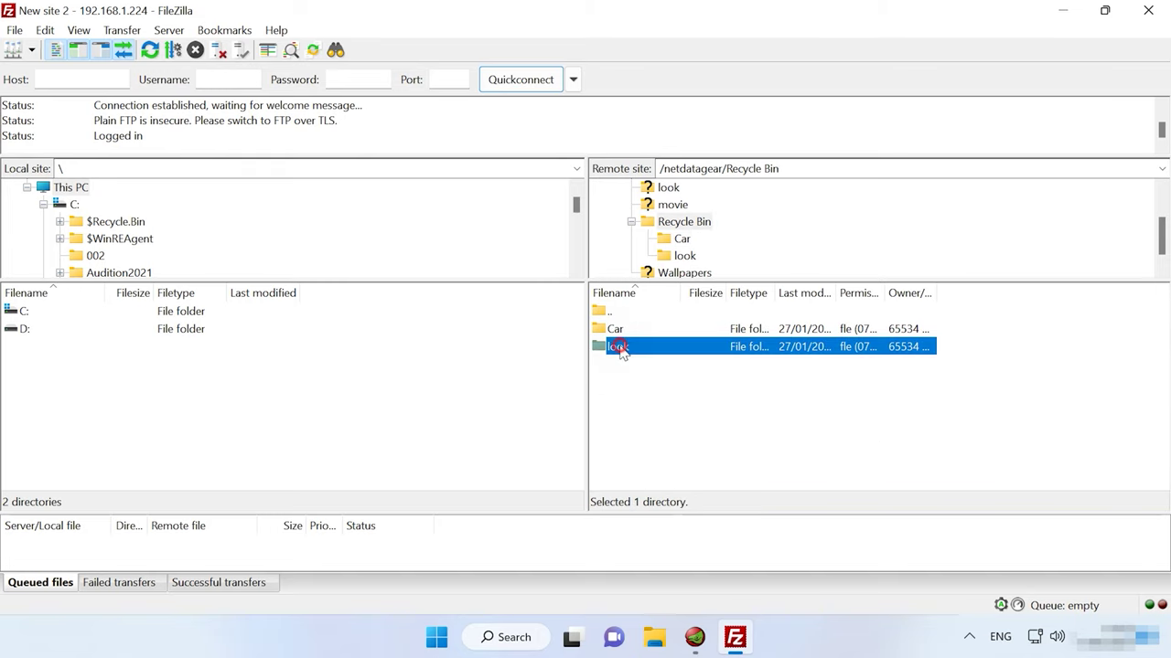
pyautogui.doubleClick(621, 314)
pyautogui.doubleClick(623, 314)
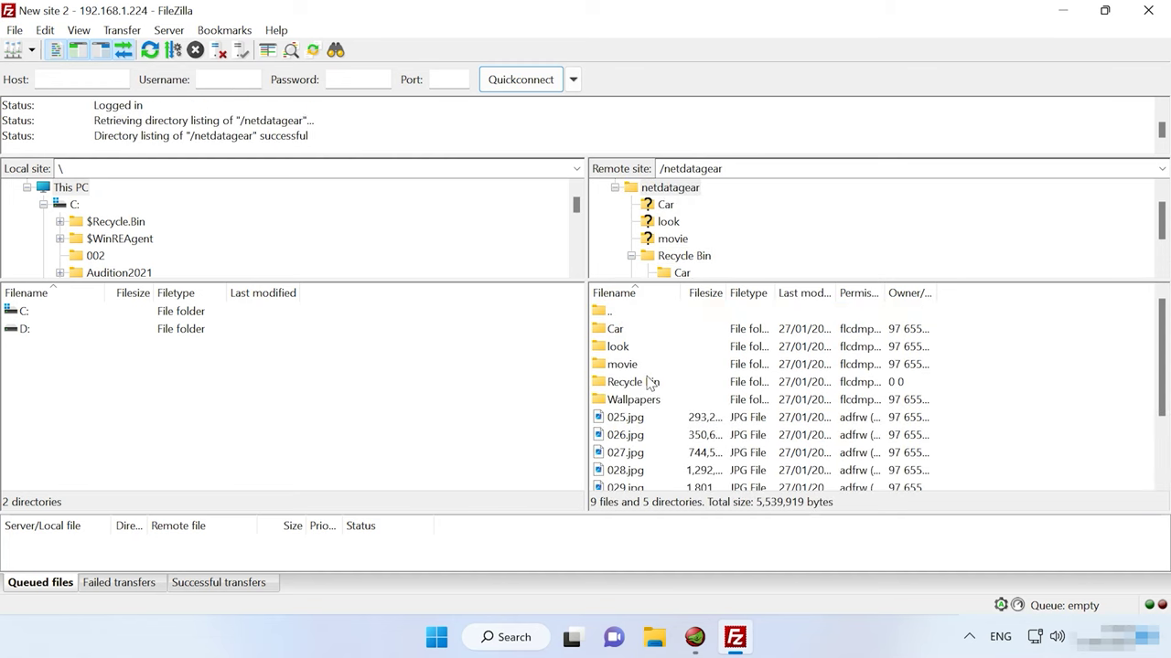
pyautogui.click(644, 385)
pyautogui.rightClick(645, 385)
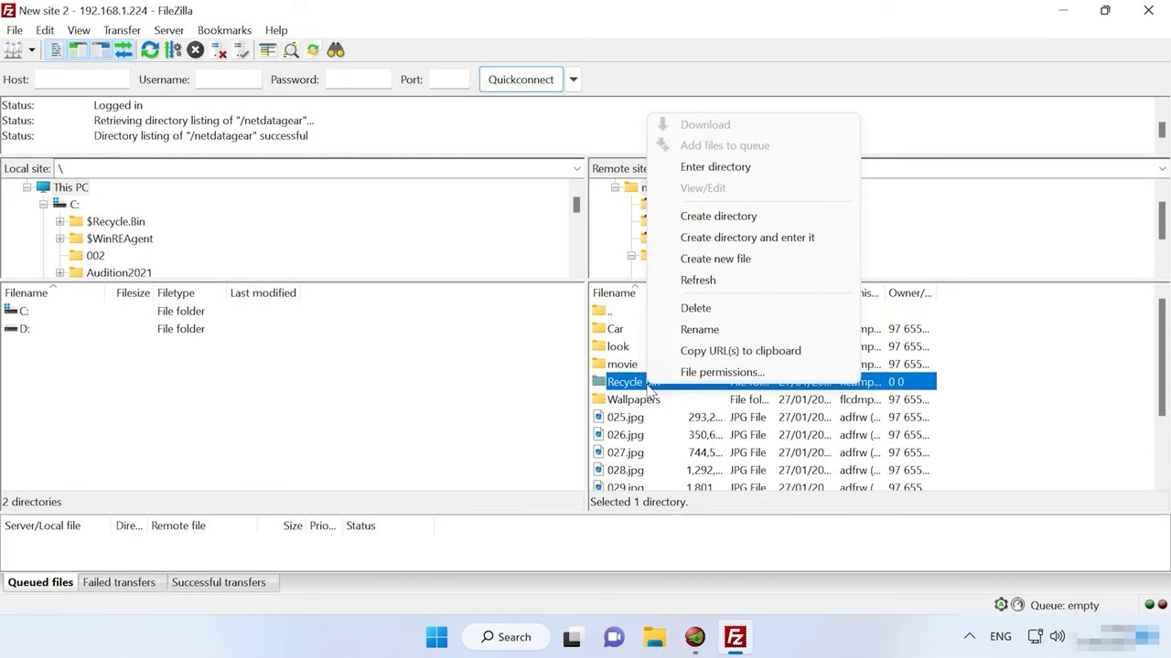